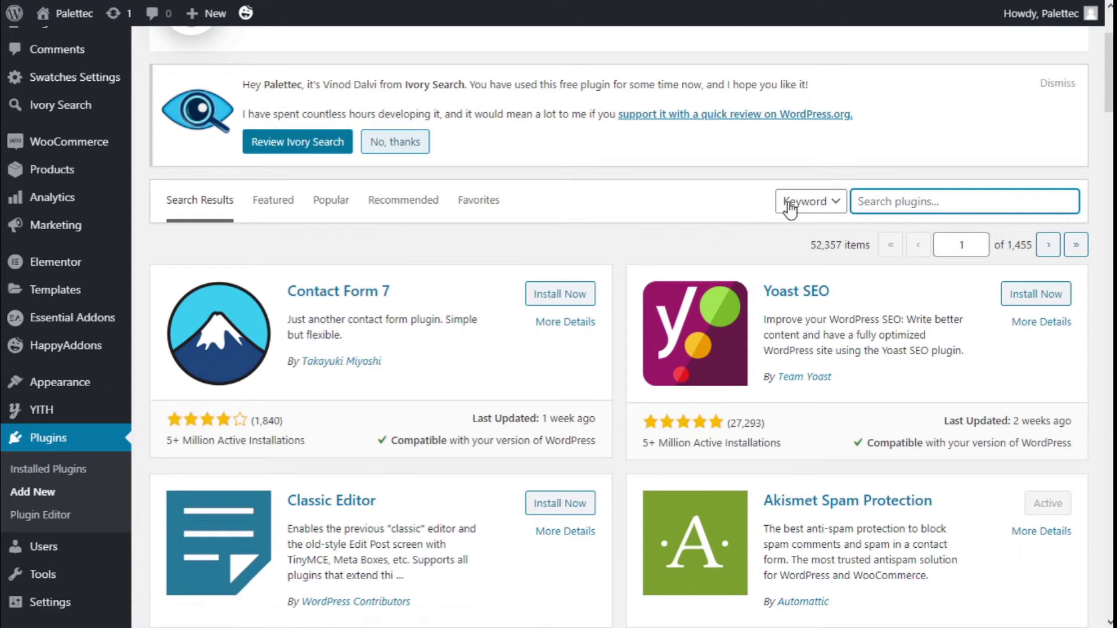
- Search Add Plugins for 'custom product tabs' and browse the 1,400 results
left_click(878, 199)
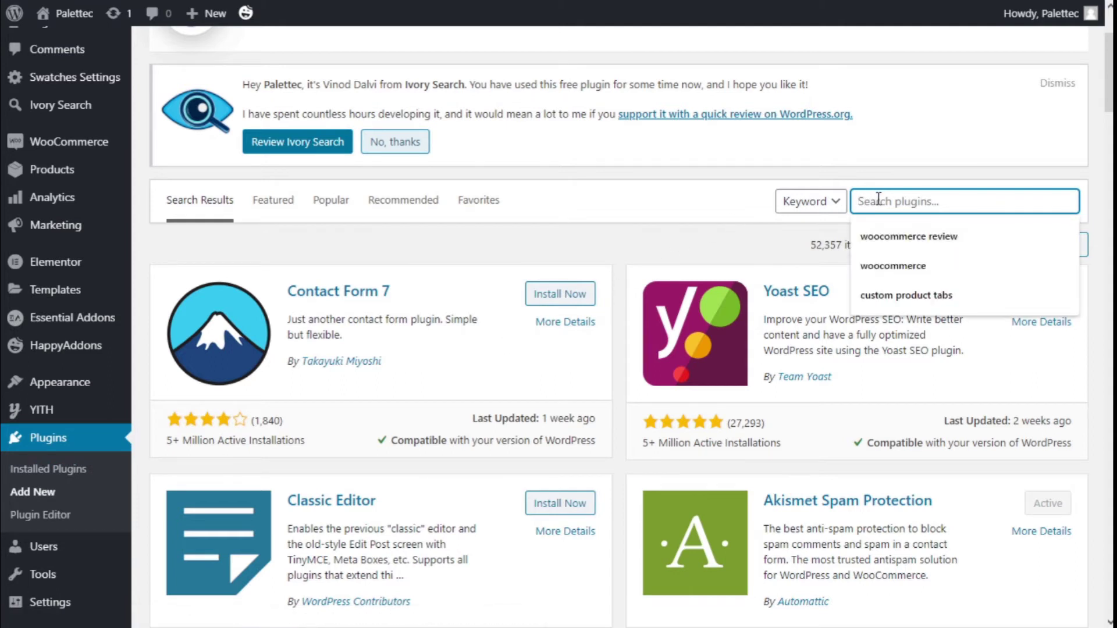
type("custom pro")
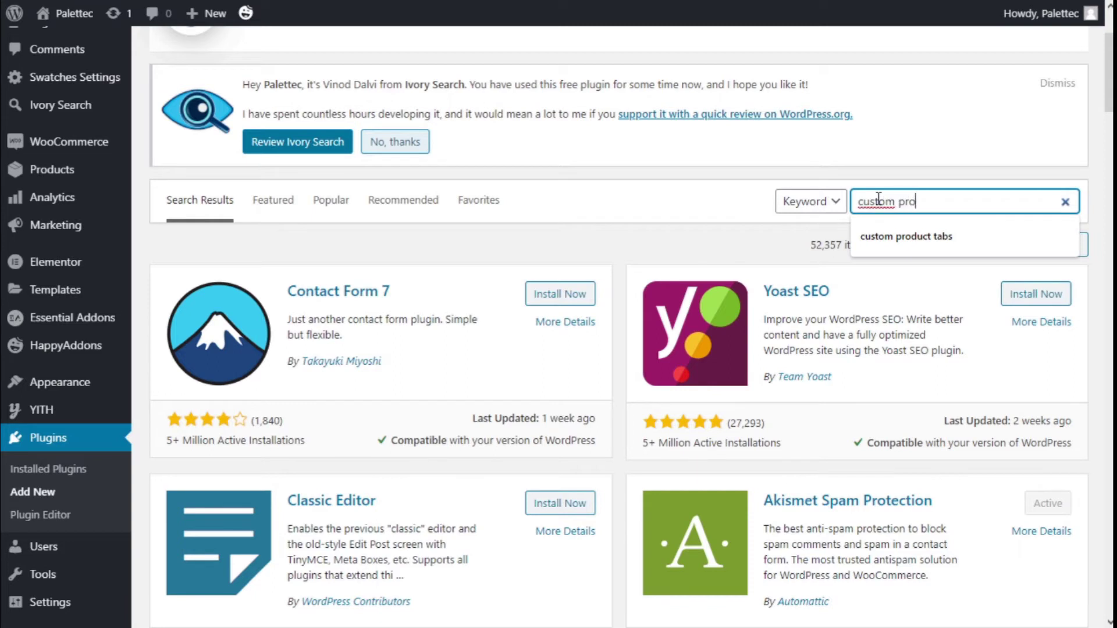
type("duct tabs")
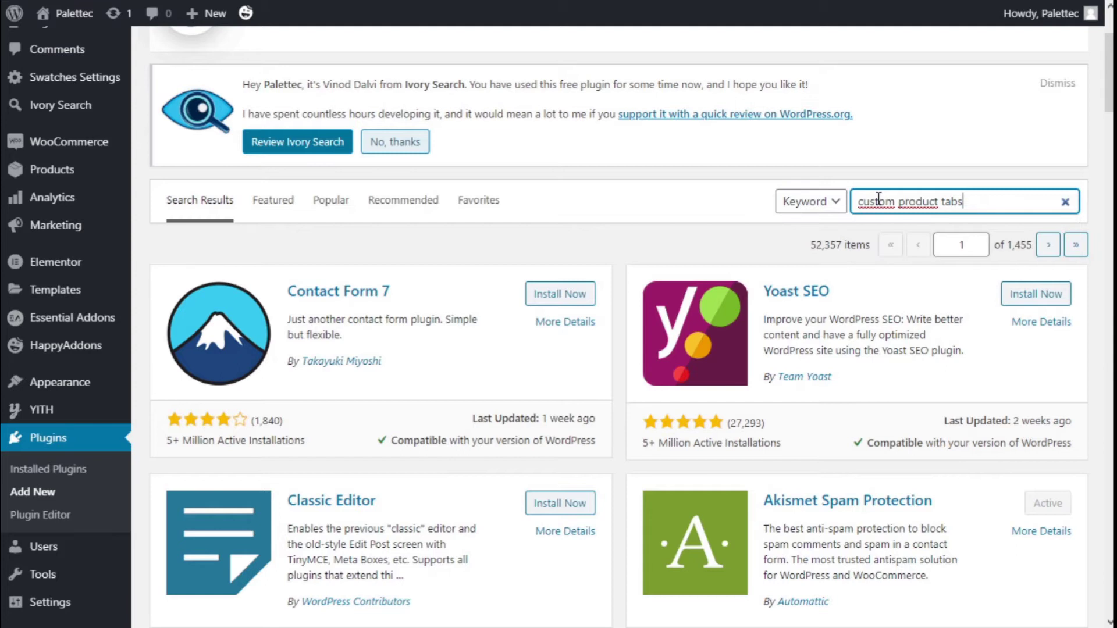
scroll(332, 254, "down", 1)
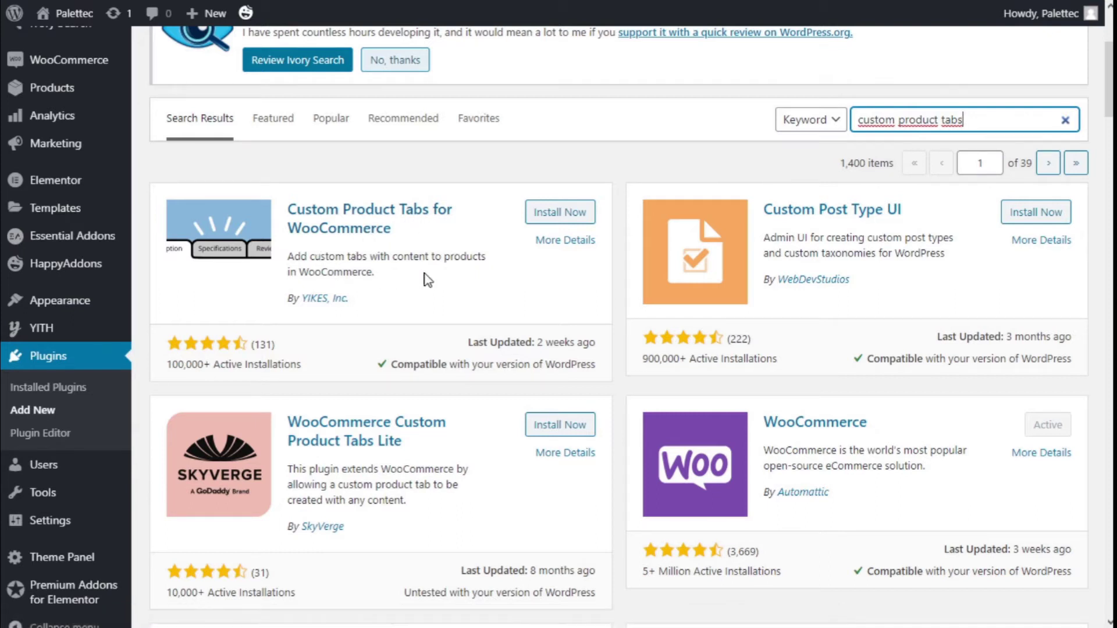
- Install Custom Product Tabs for WooCommerce from the results, then activate it
left_click(547, 213)
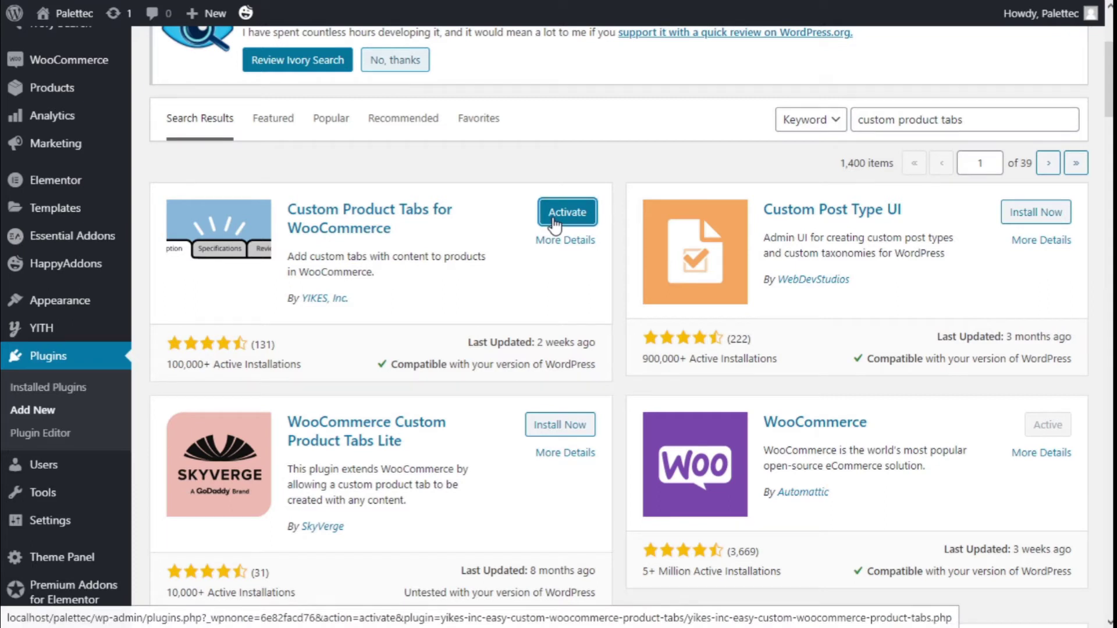
left_click(555, 223)
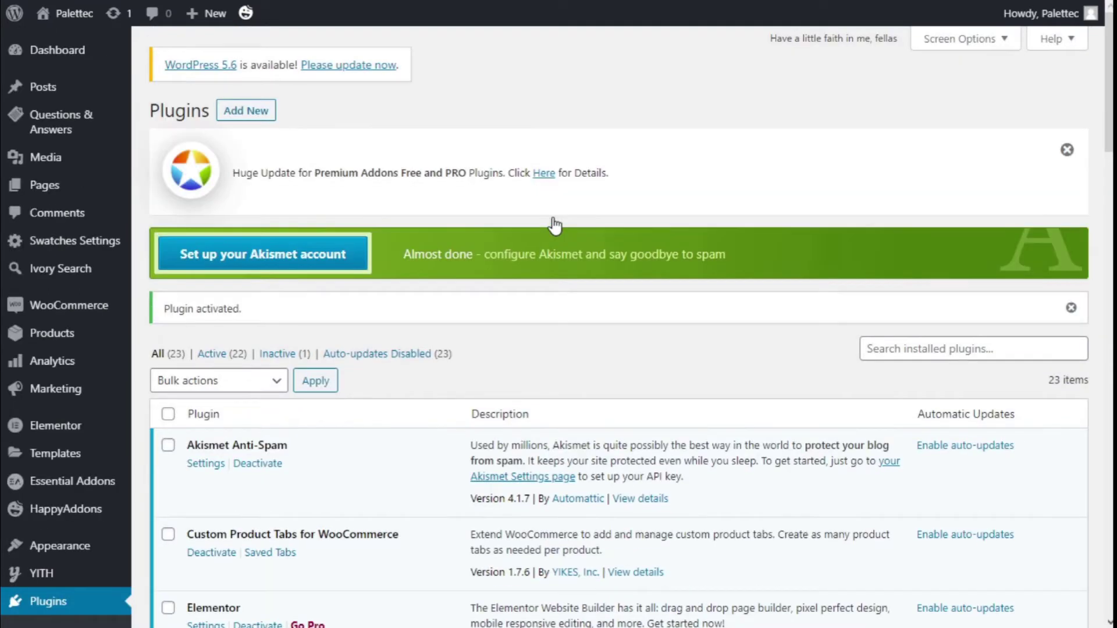
mouse_move(108, 343)
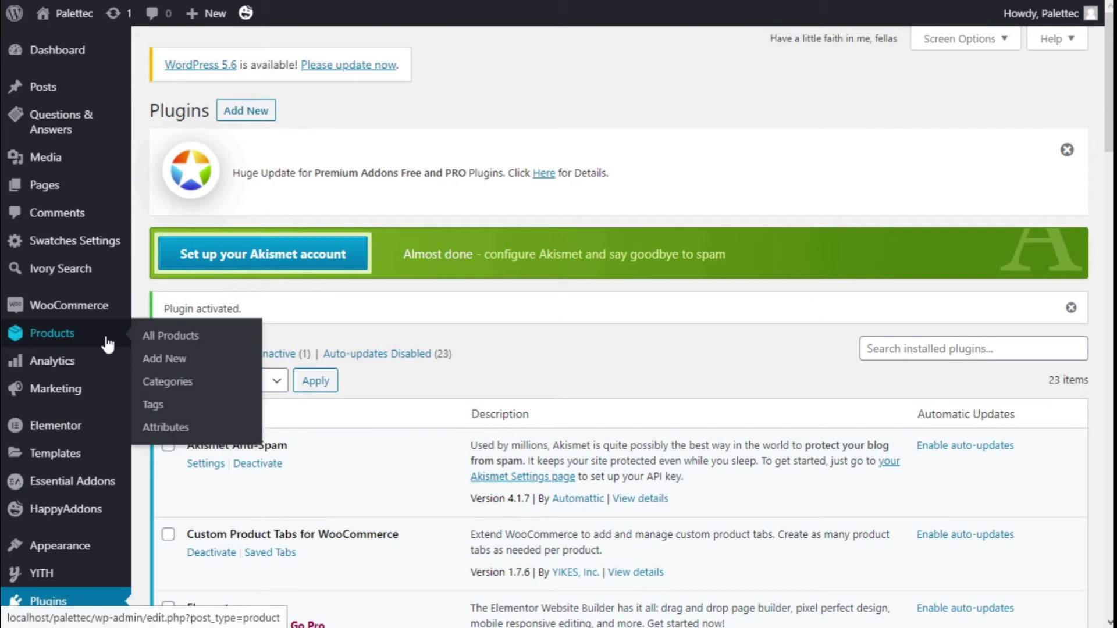
scroll(107, 344, "down", 10)
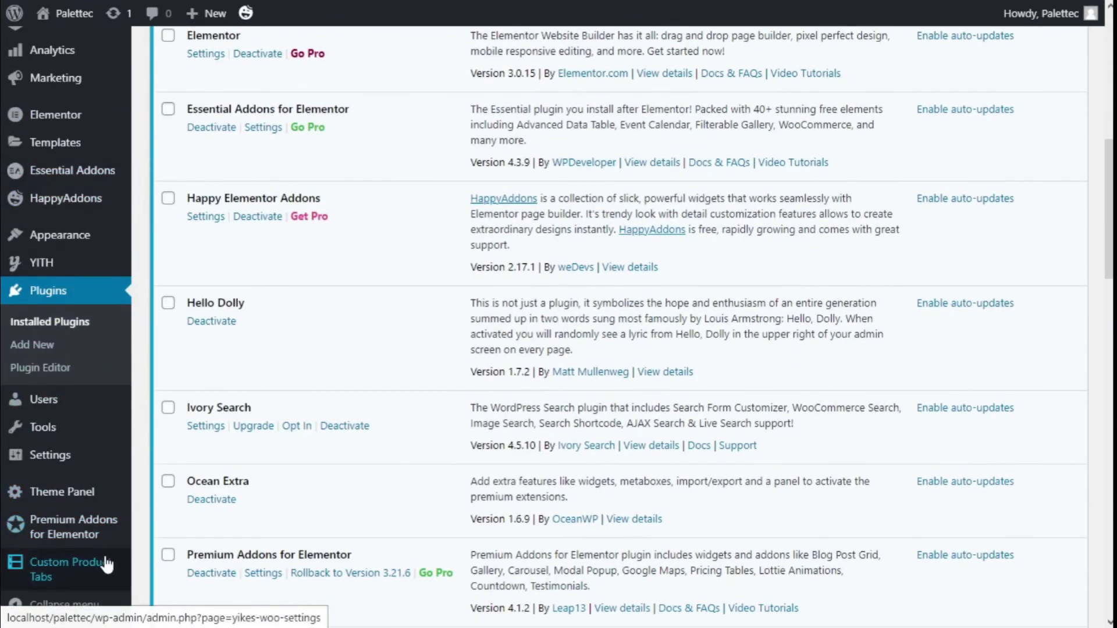
mouse_move(105, 563)
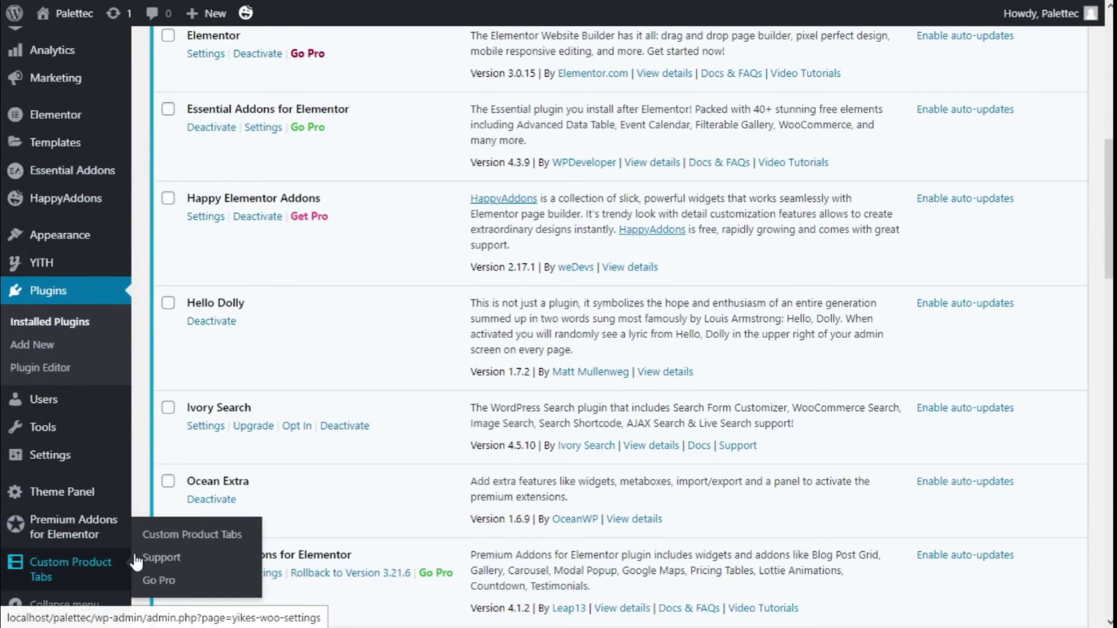
- Add a new saved product tab with title and name 'Tab 1'
left_click(185, 536)
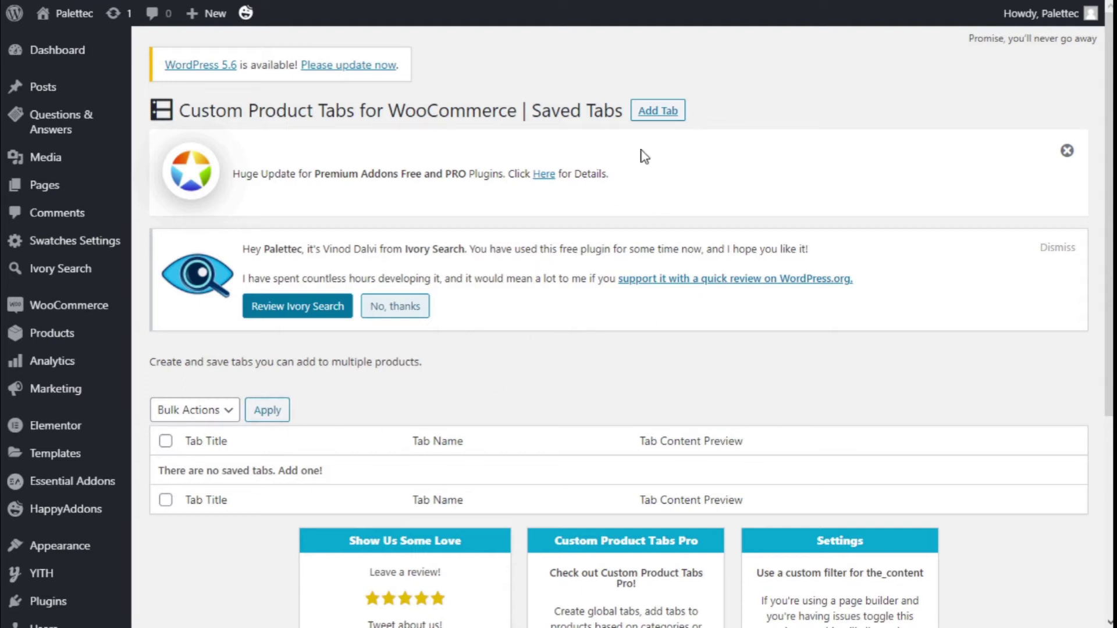
left_click(661, 122)
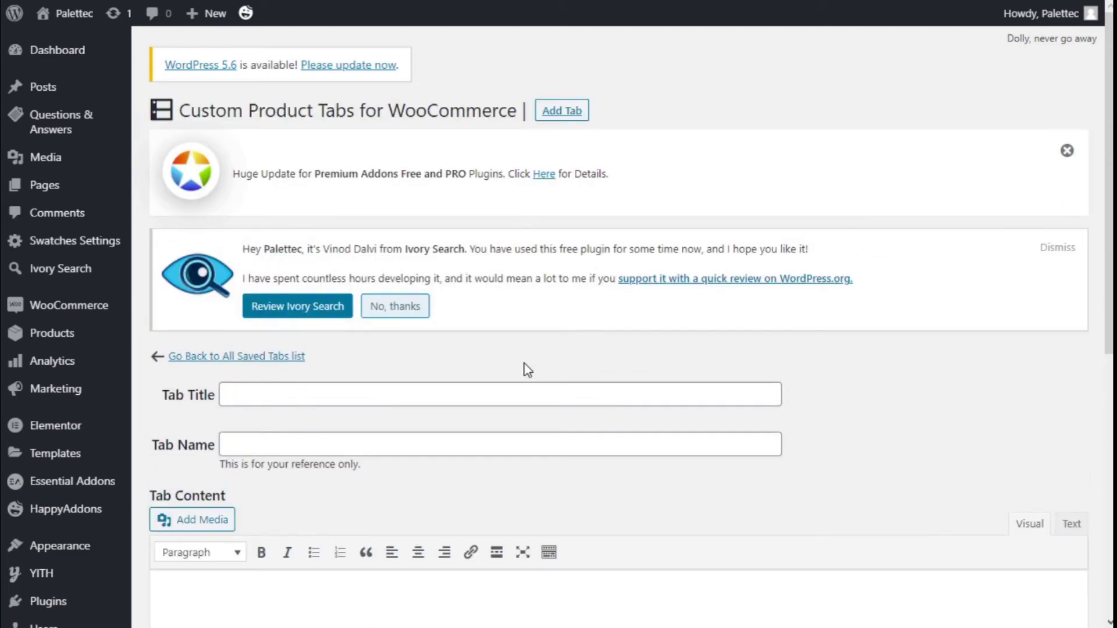
scroll(524, 369, "down", 5)
left_click(271, 153)
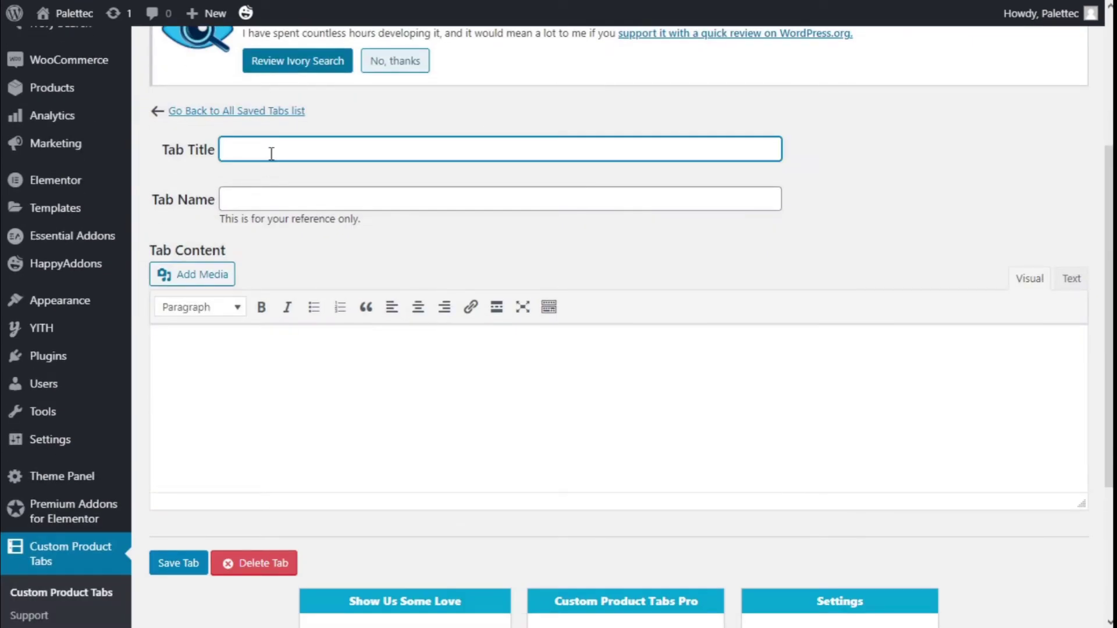
type("Tab 1")
key("Tab")
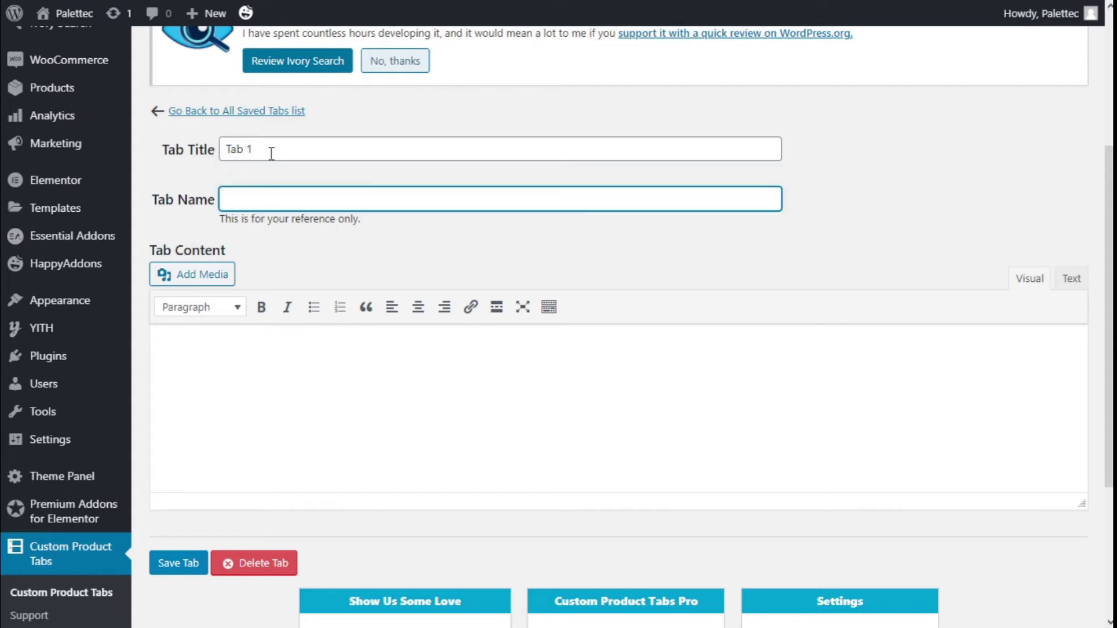
type("Tab 1")
- Enter 'Tab 1 Content' as the tab's content and save the tab
left_click(233, 382)
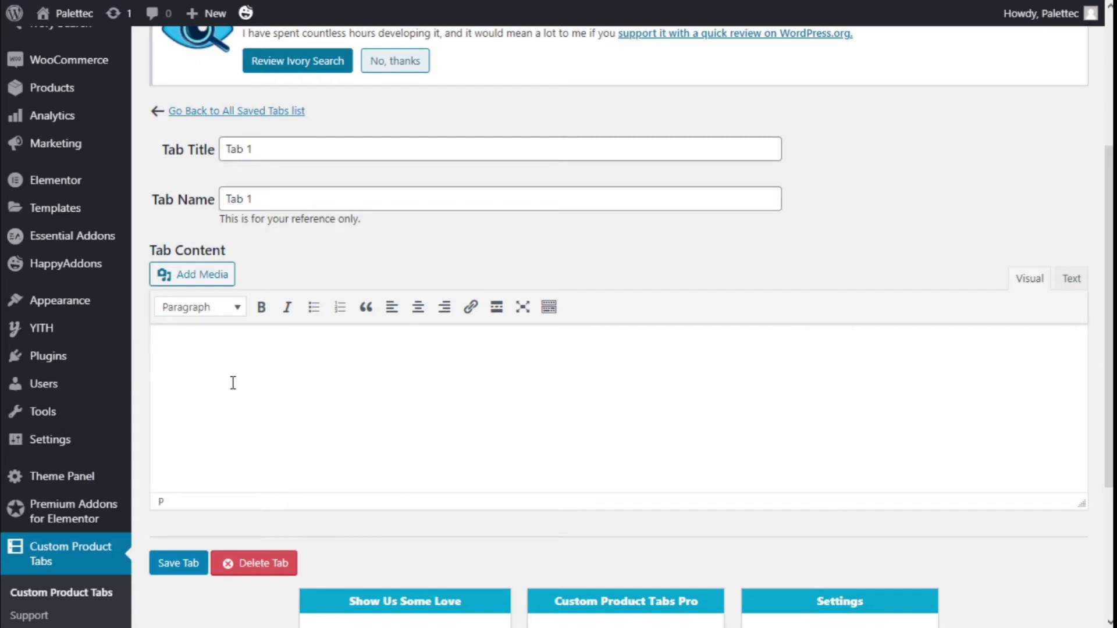
type("Tab 1 Content")
scroll(232, 382, "down", 3)
left_click(176, 403)
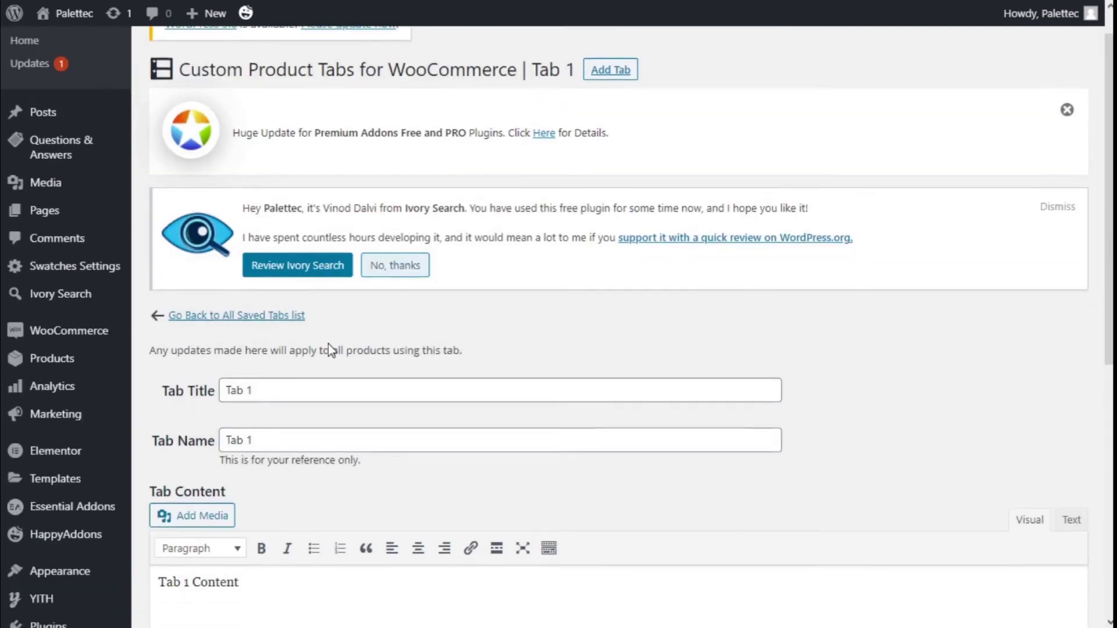
- Confirm Tab 1 appears in the saved tabs list, then go to All Products
scroll(328, 344, "up", 3)
scroll(328, 344, "down", 9)
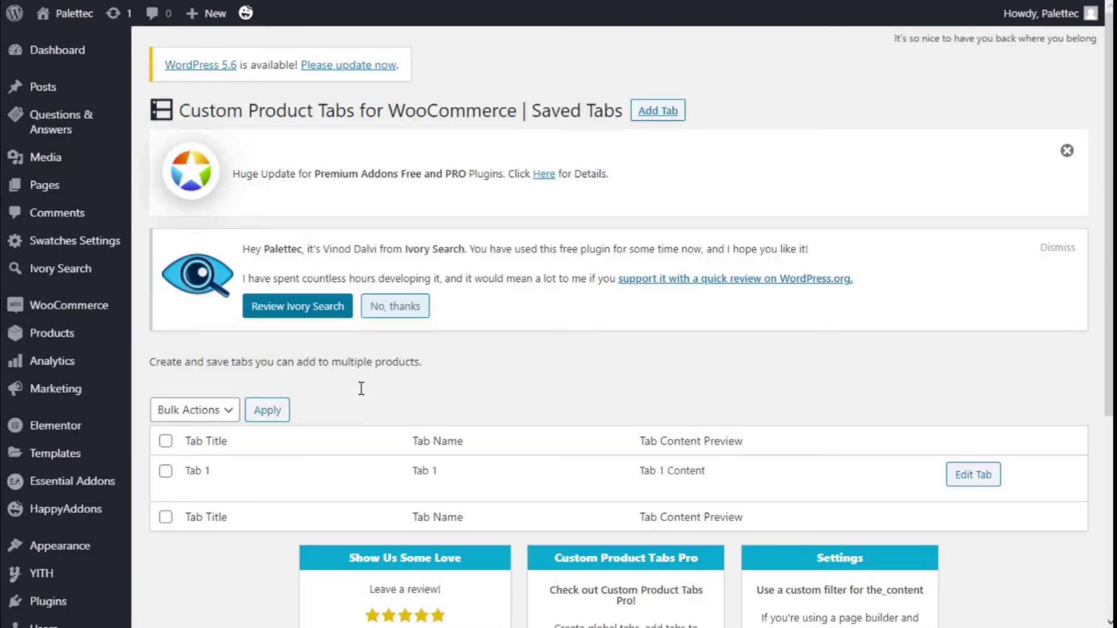
scroll(361, 387, "down", 3)
mouse_move(199, 307)
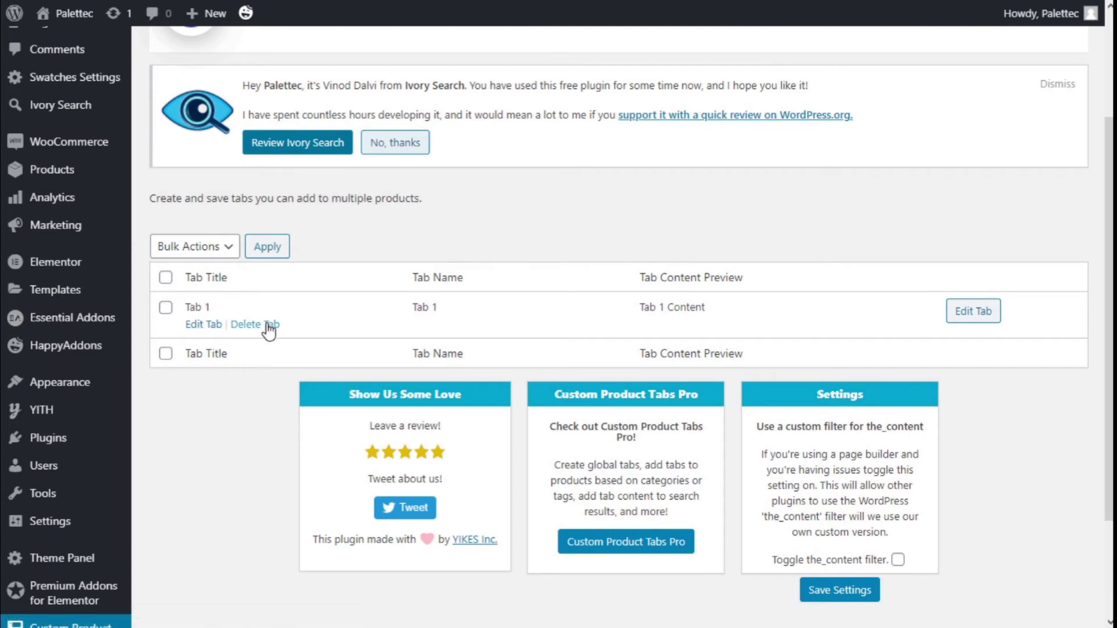
scroll(273, 335, "up", 3)
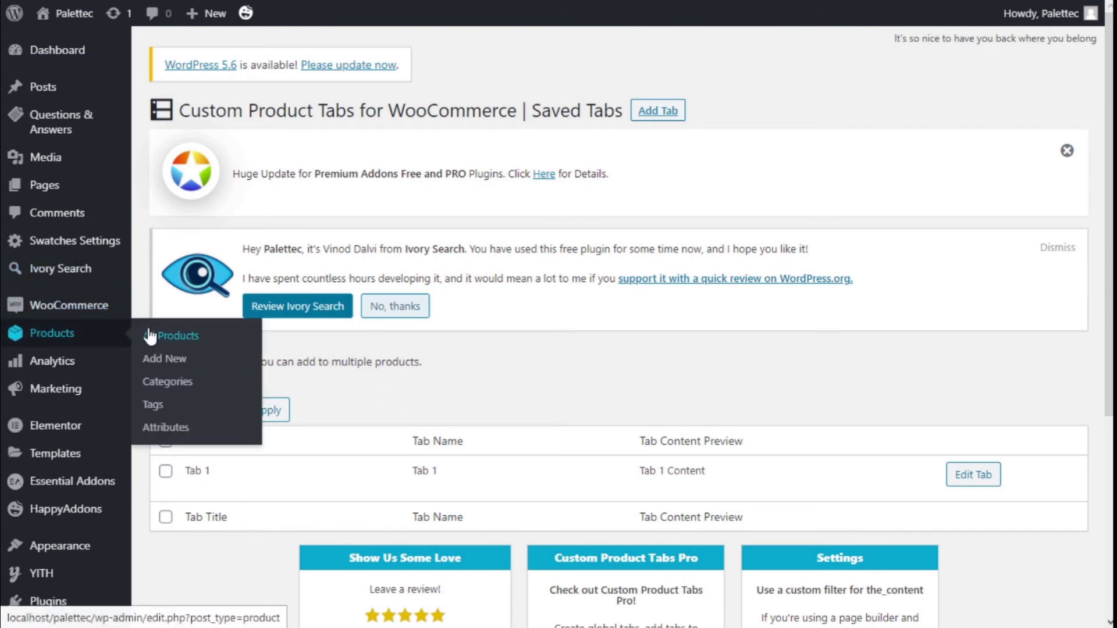
left_click(212, 341)
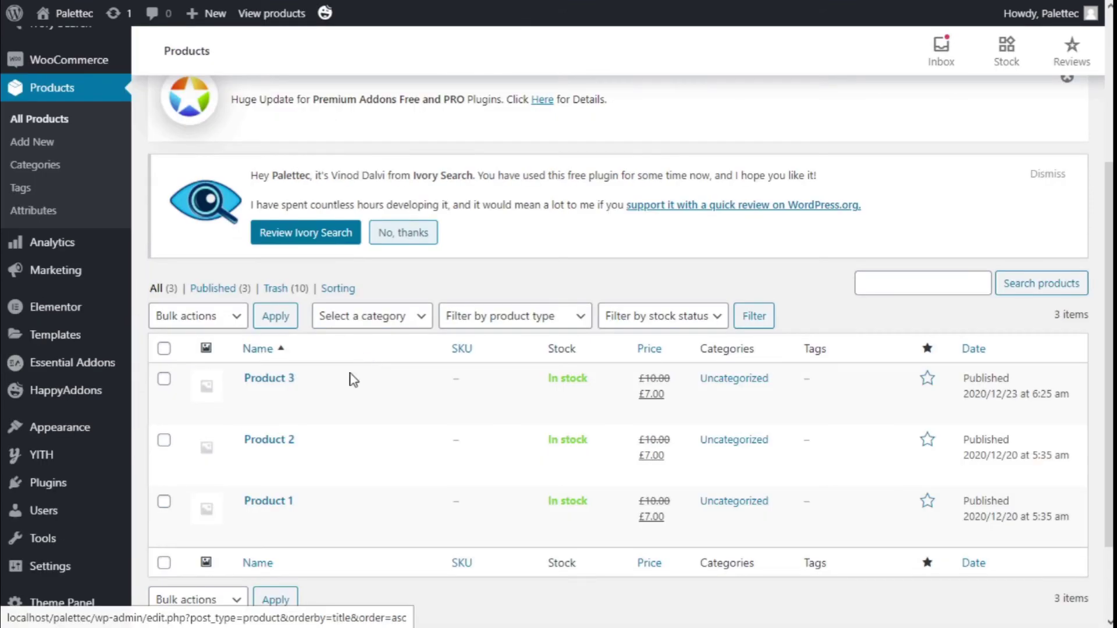
- Open Product 2 and add saved Tab 1 under its Custom Tabs
left_click(261, 443)
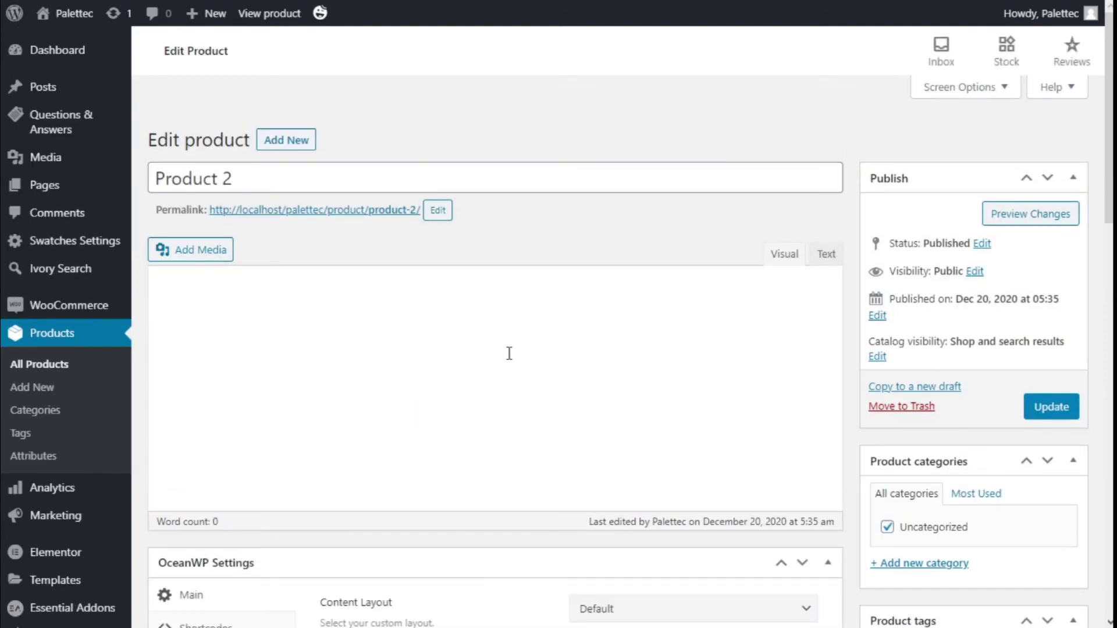
scroll(509, 358, "down", 7)
scroll(508, 358, "down", 4)
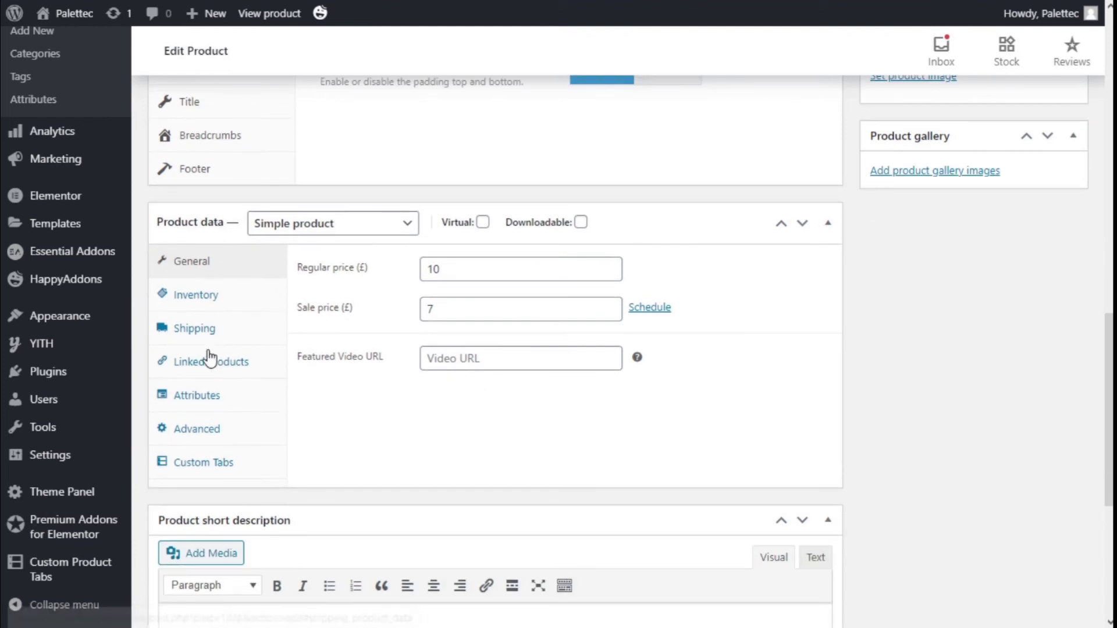
left_click(219, 465)
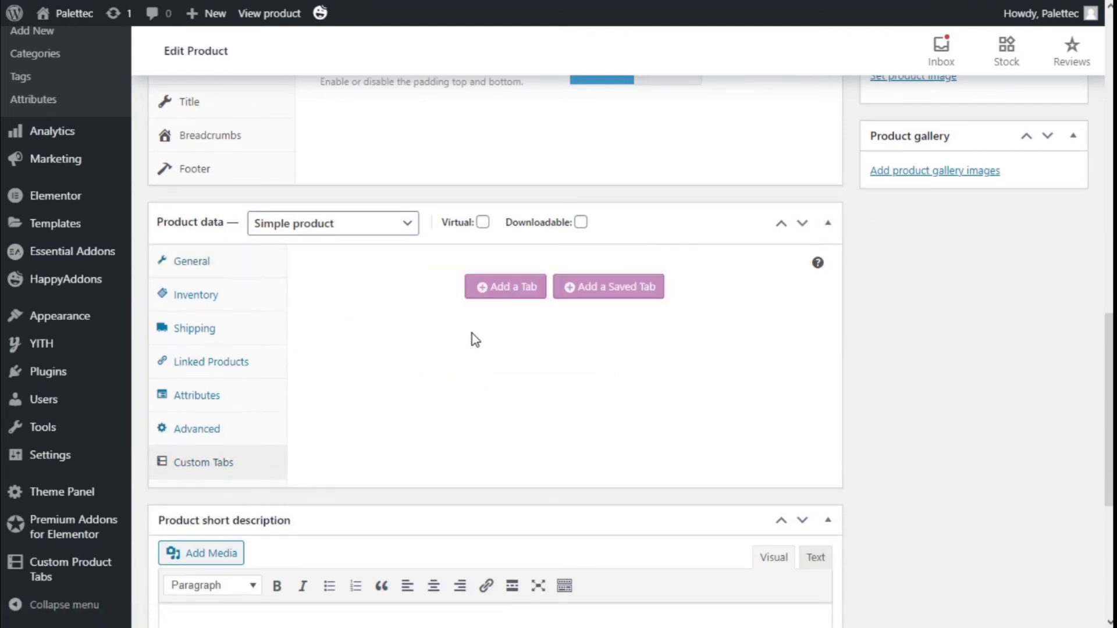
left_click(606, 295)
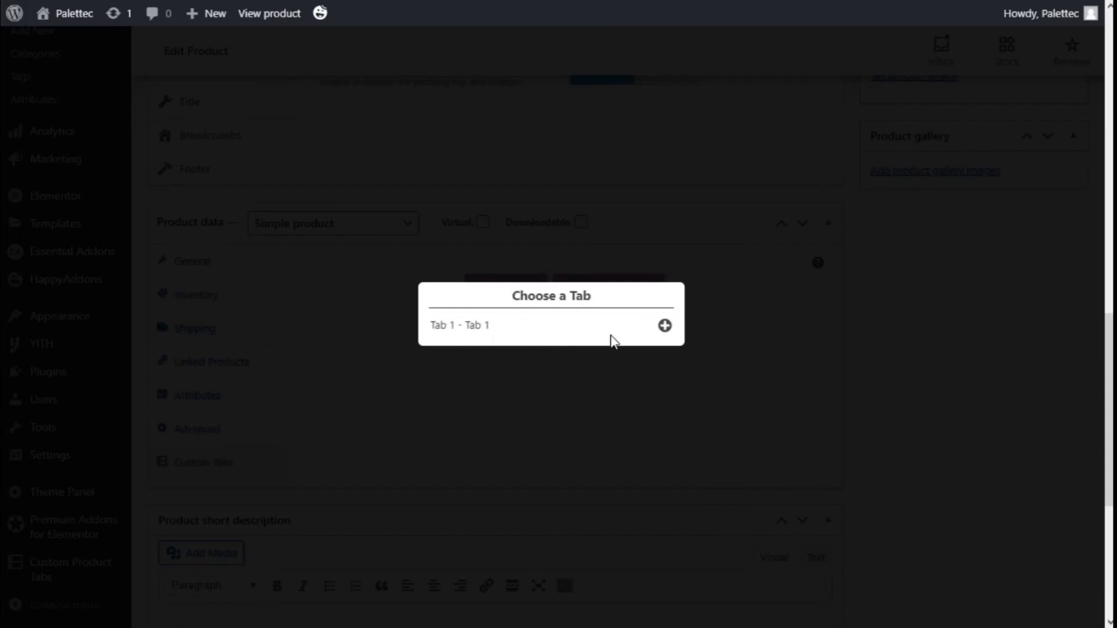
left_click(665, 327)
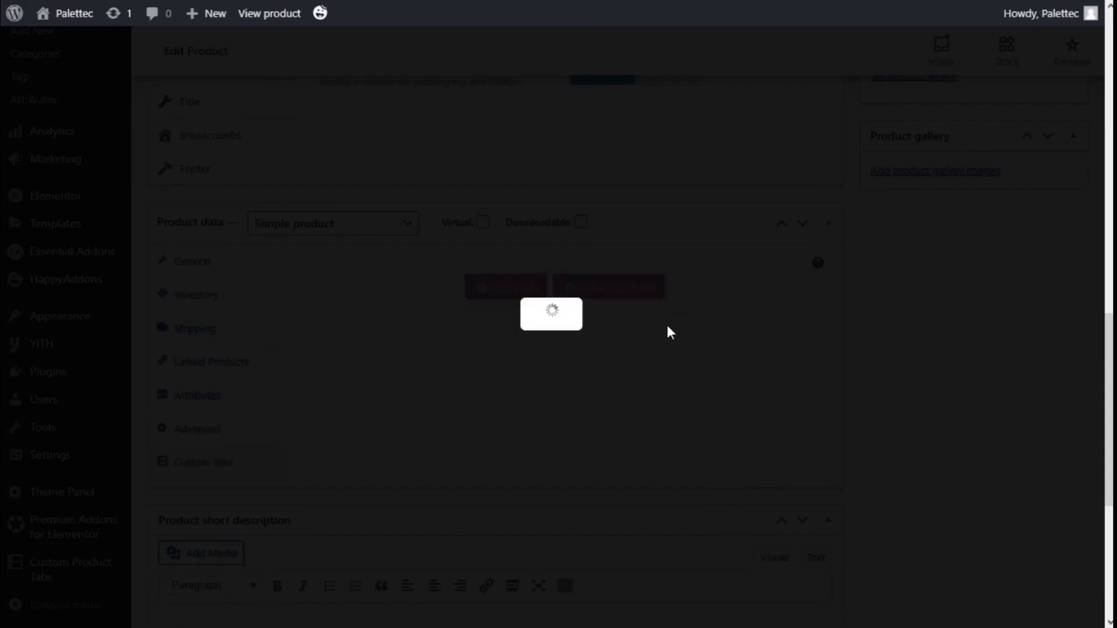
- Add an empty custom tab, remove it, and save Product 2's tabs
scroll(488, 391, "down", 1)
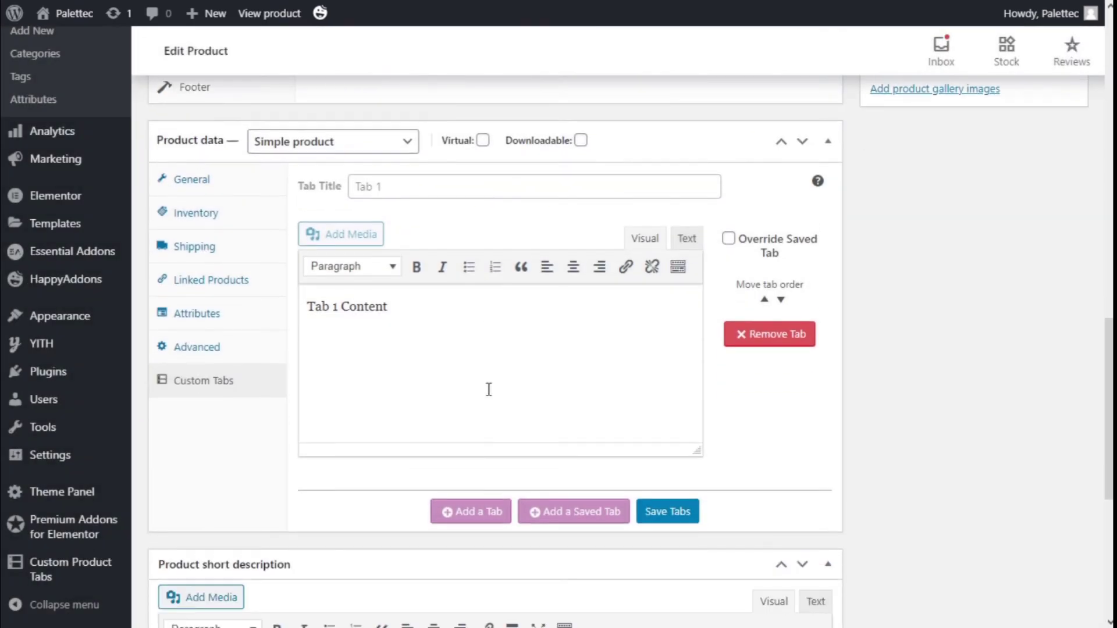
scroll(513, 454, "down", 1)
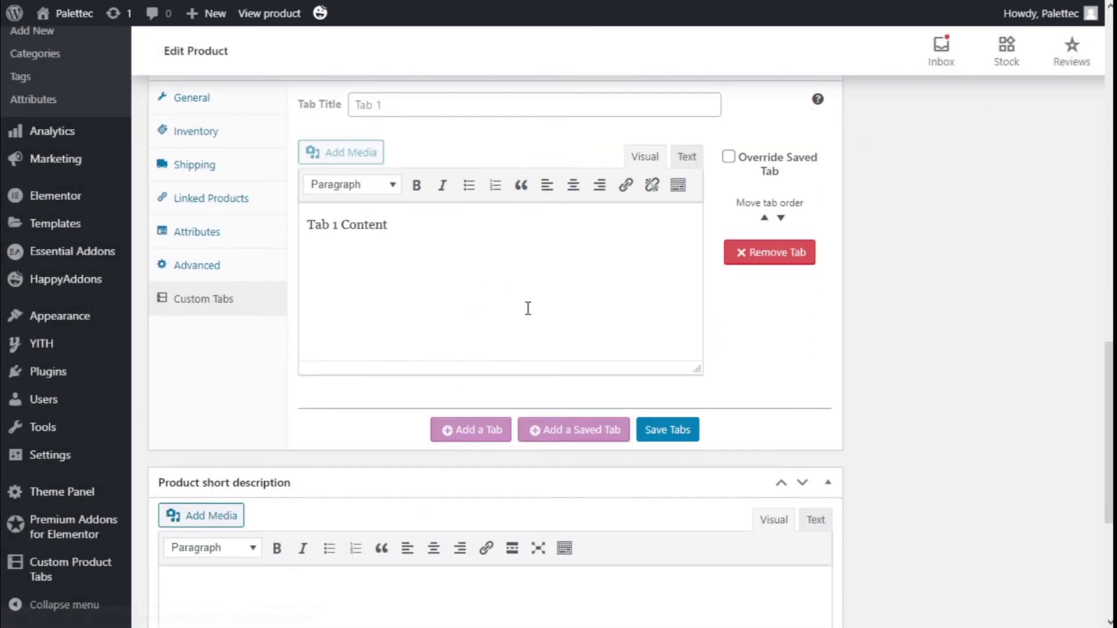
left_click(446, 433)
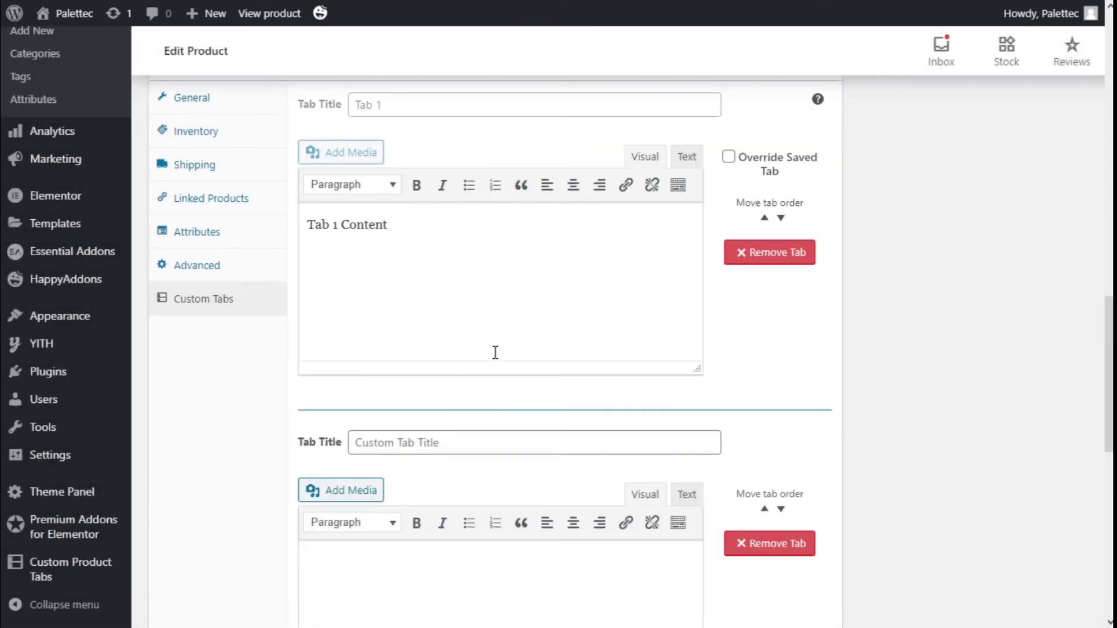
scroll(442, 361, "down", 2)
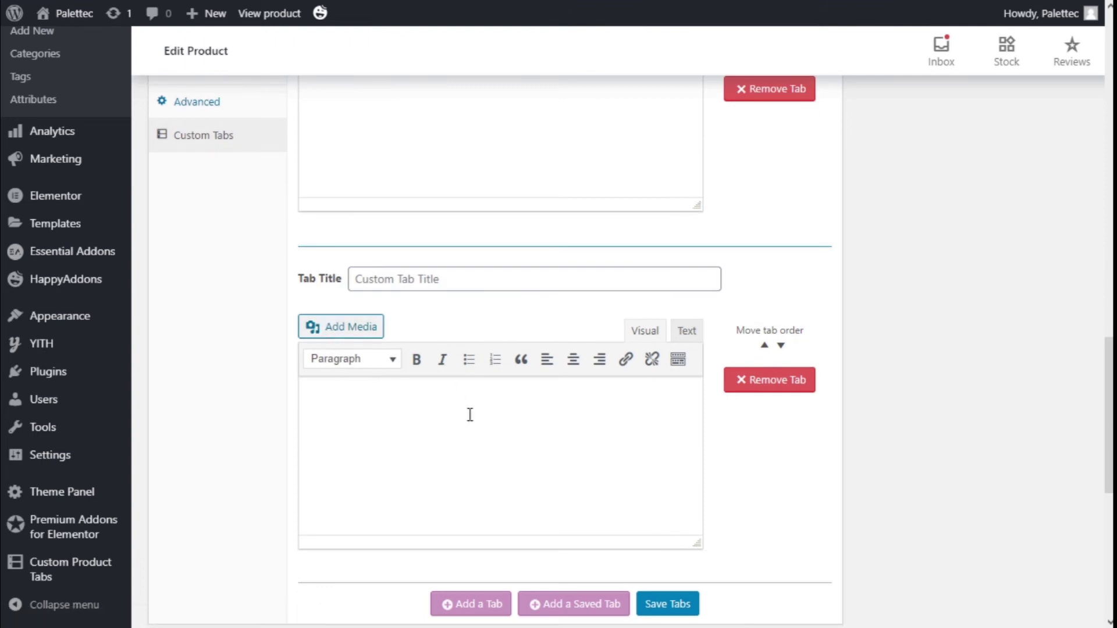
left_click(762, 388)
scroll(683, 402, "up", 4)
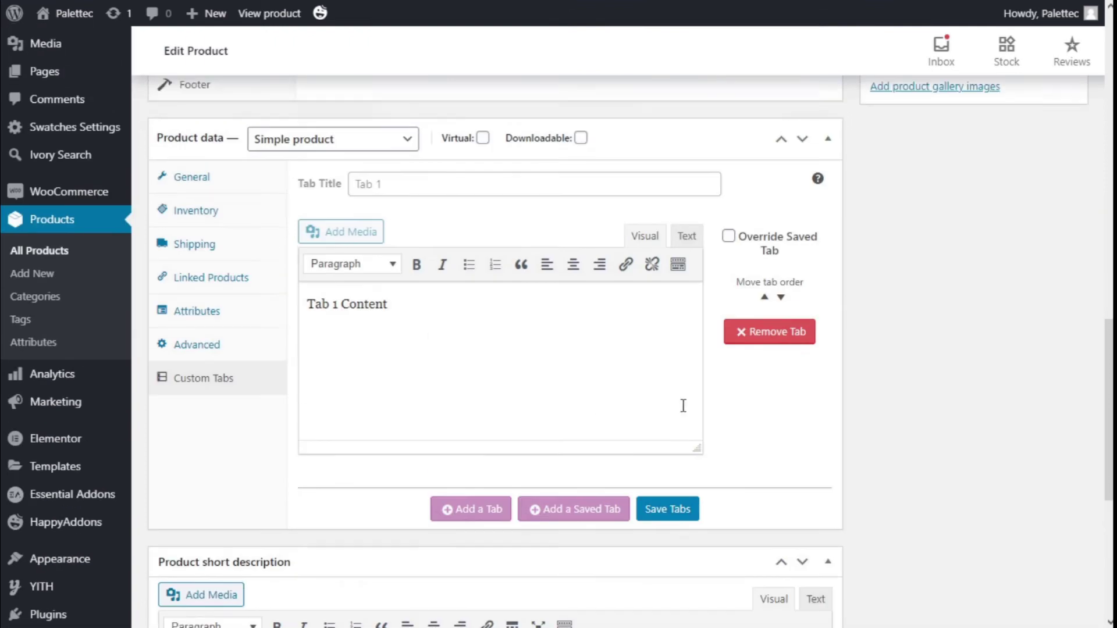
left_click(669, 512)
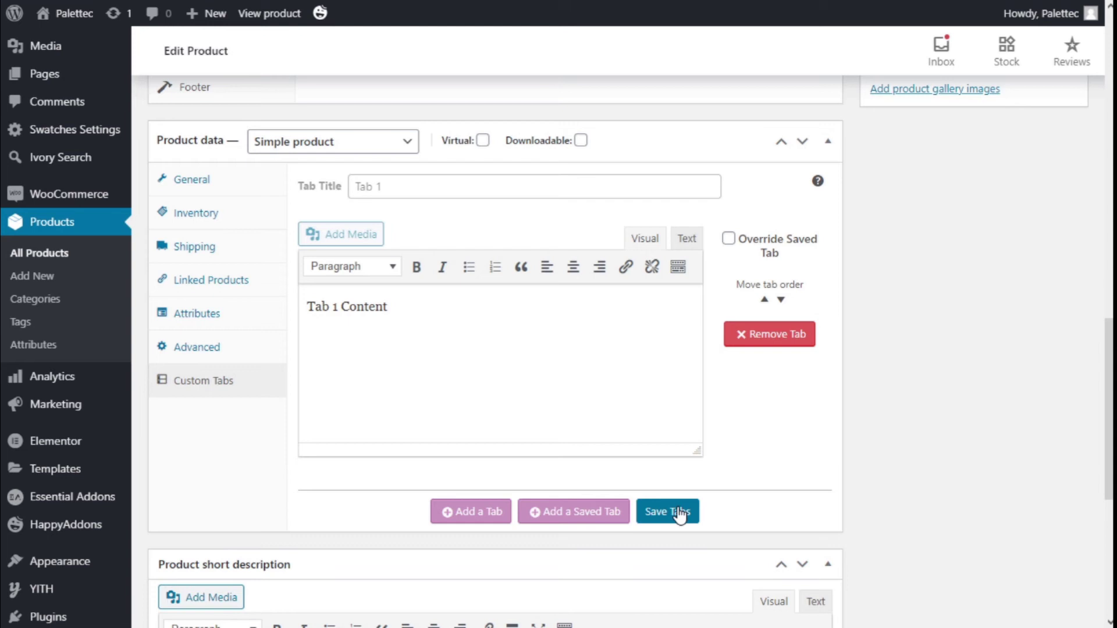
left_click(697, 520)
- Update Product 2 and visit the storefront shop page through the site name
scroll(812, 279, "up", 1)
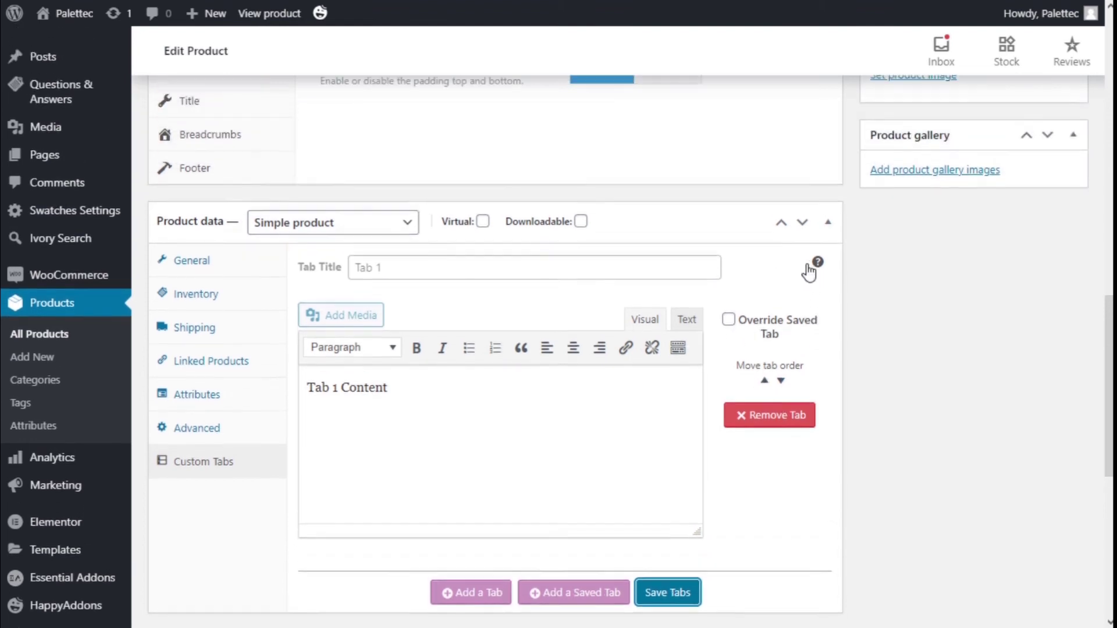
scroll(633, 300, "up", 8)
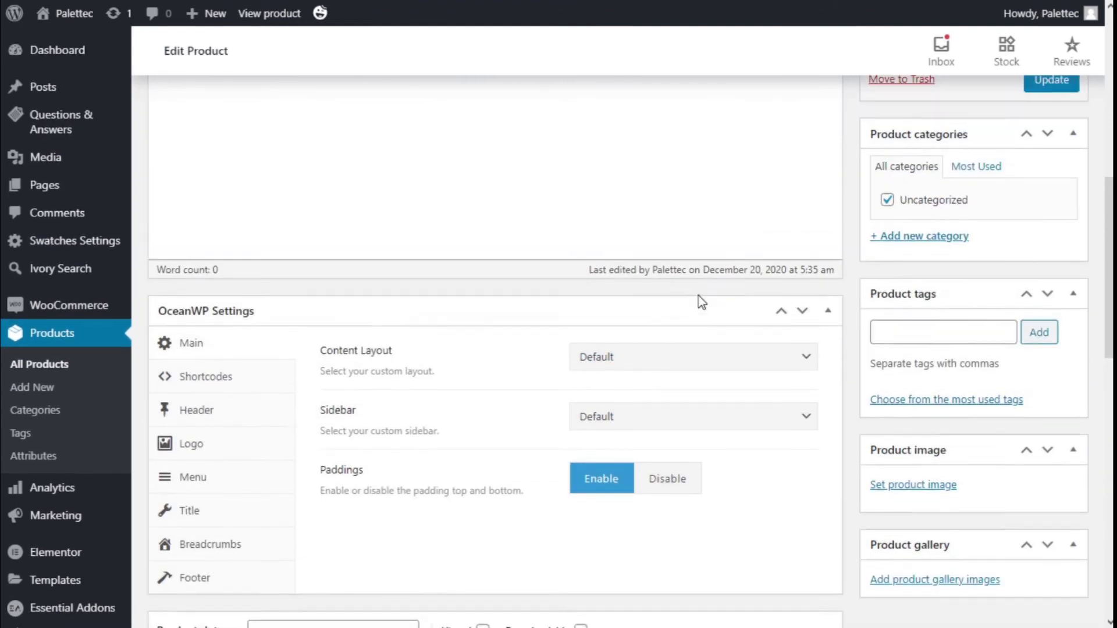
left_click(1035, 242)
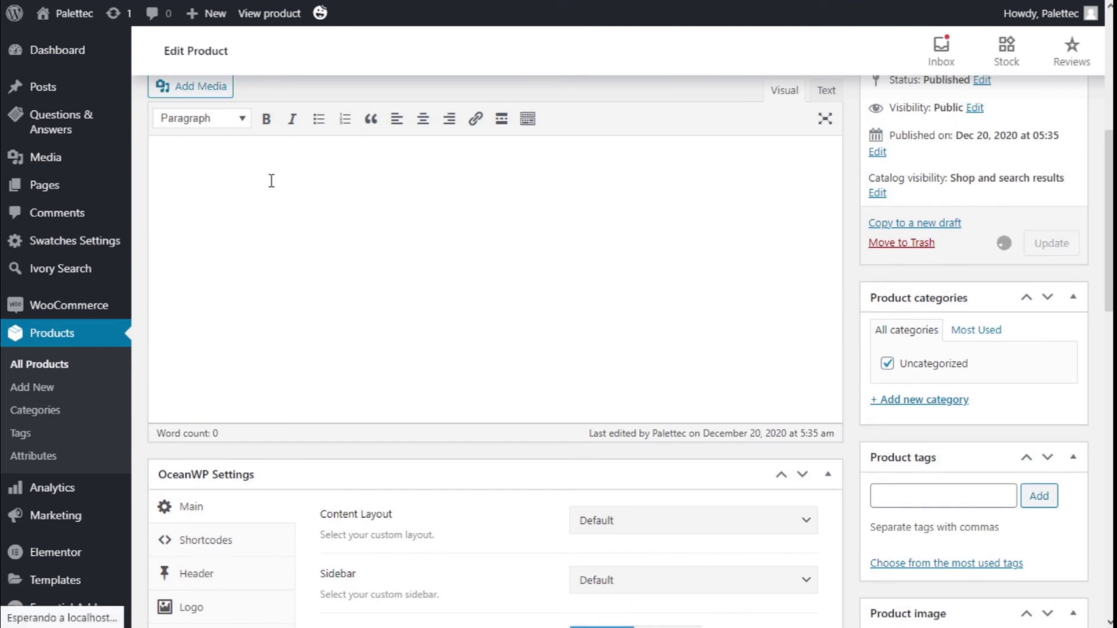
scroll(702, 290, "up", 1)
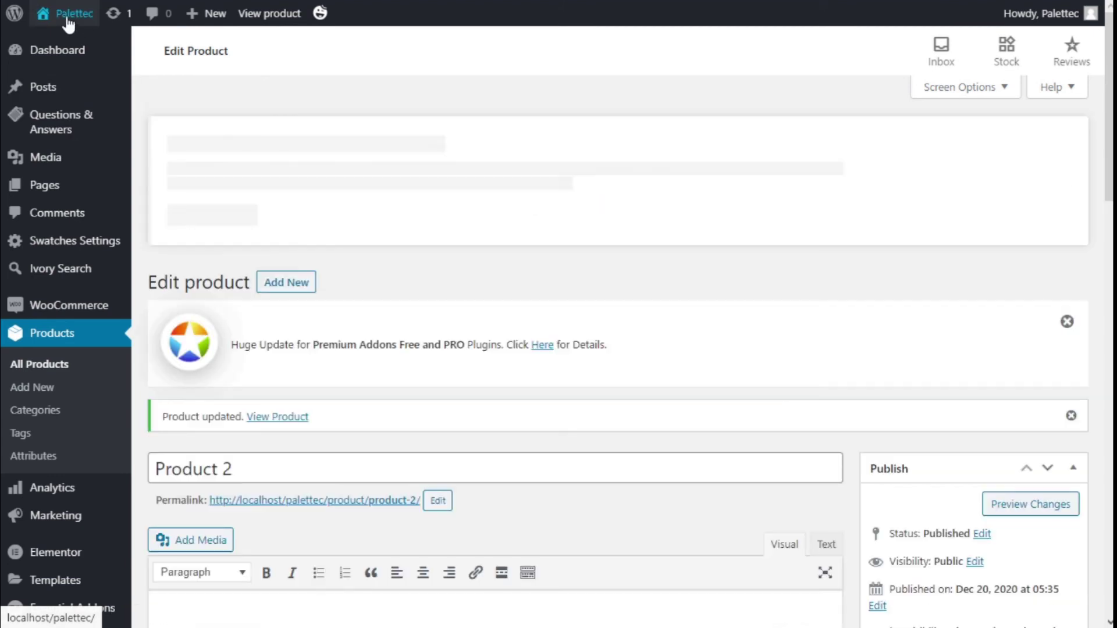
mouse_move(68, 20)
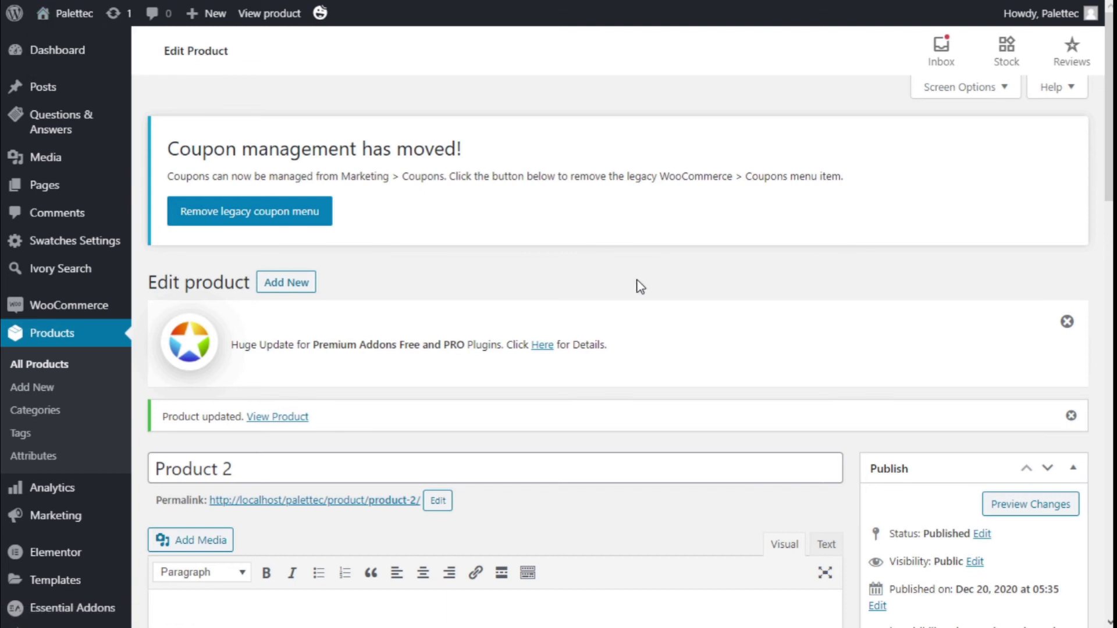
scroll(669, 302, "down", 2)
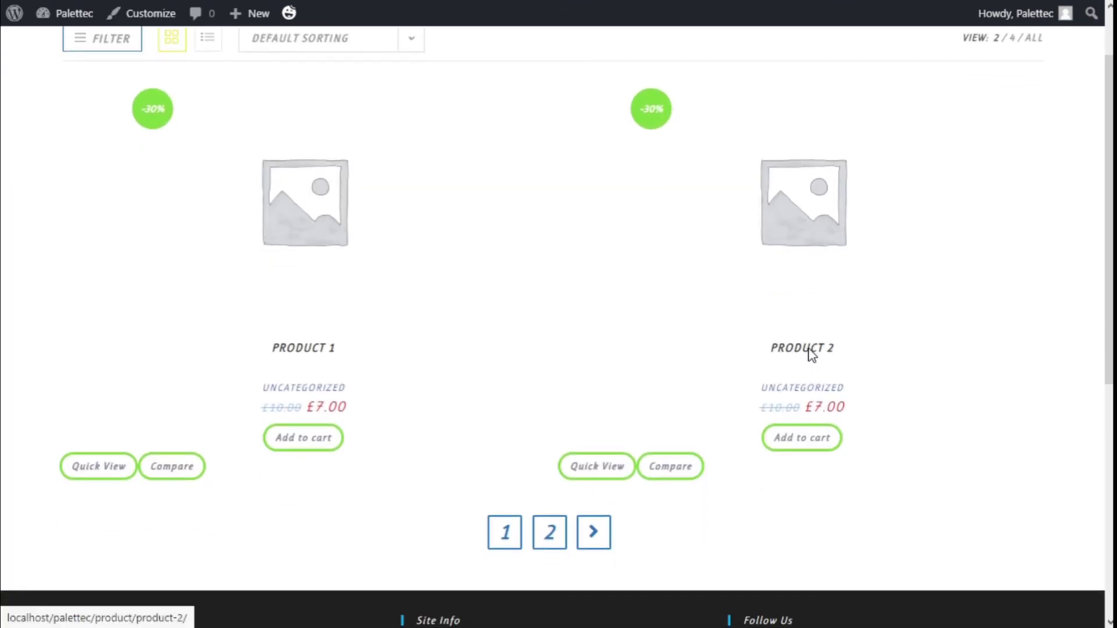
- Open Product 2 from the shop and verify its Tab 1 tab shows 'Tab 1 Content'
left_click(811, 349)
scroll(811, 357, "down", 3)
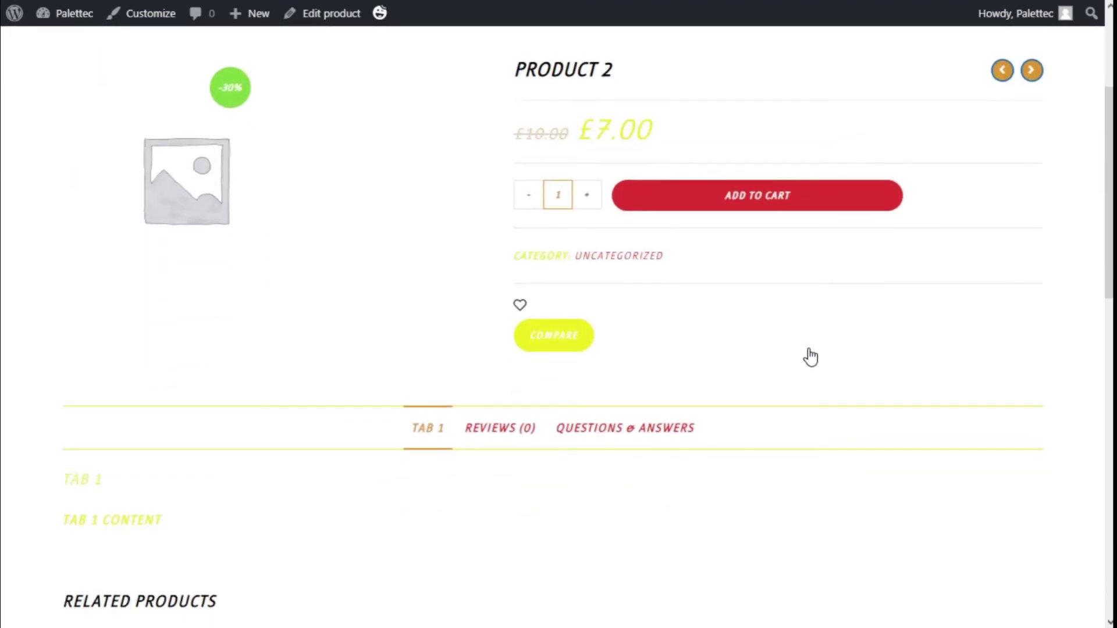
scroll(811, 356, "down", 2)
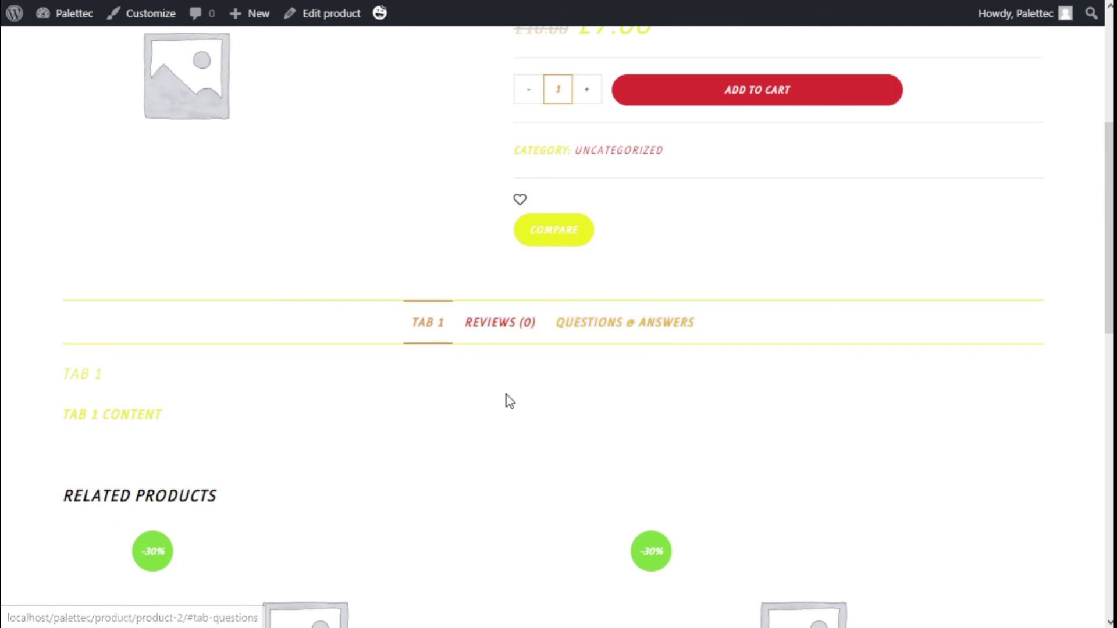
scroll(102, 381, "down", 1)
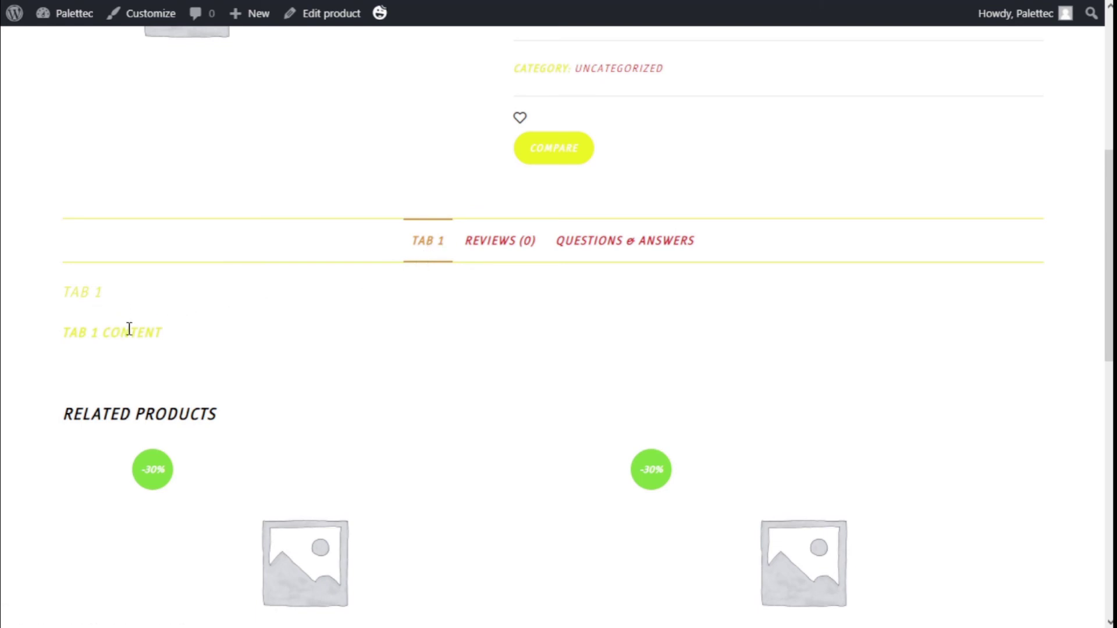
scroll(530, 342, "up", 1)
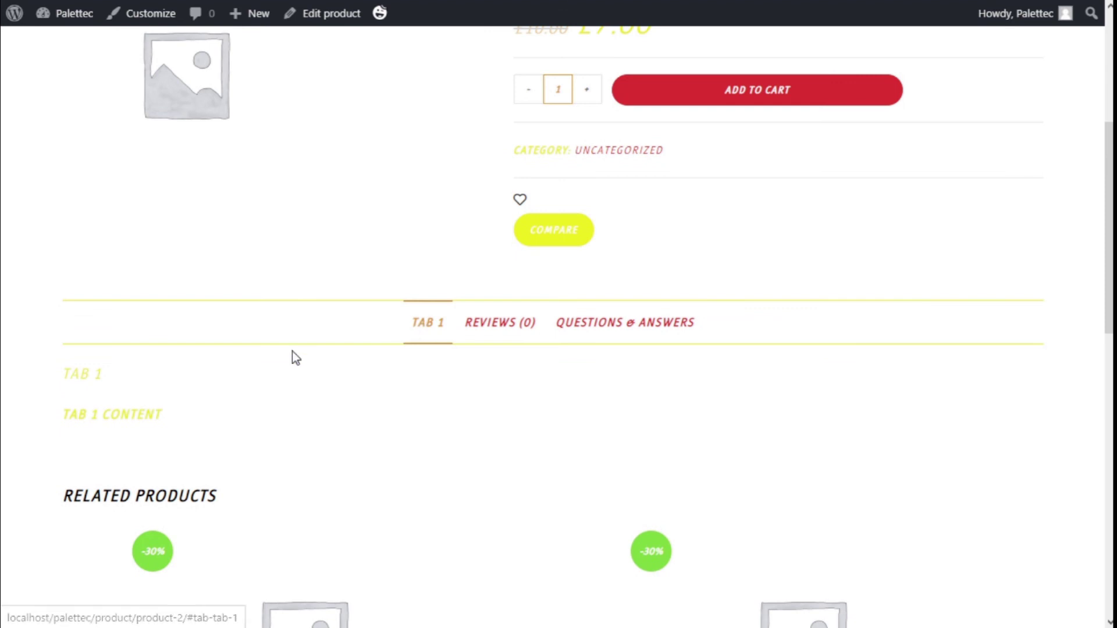
scroll(870, 401, "up", 3)
scroll(871, 398, "down", 1)
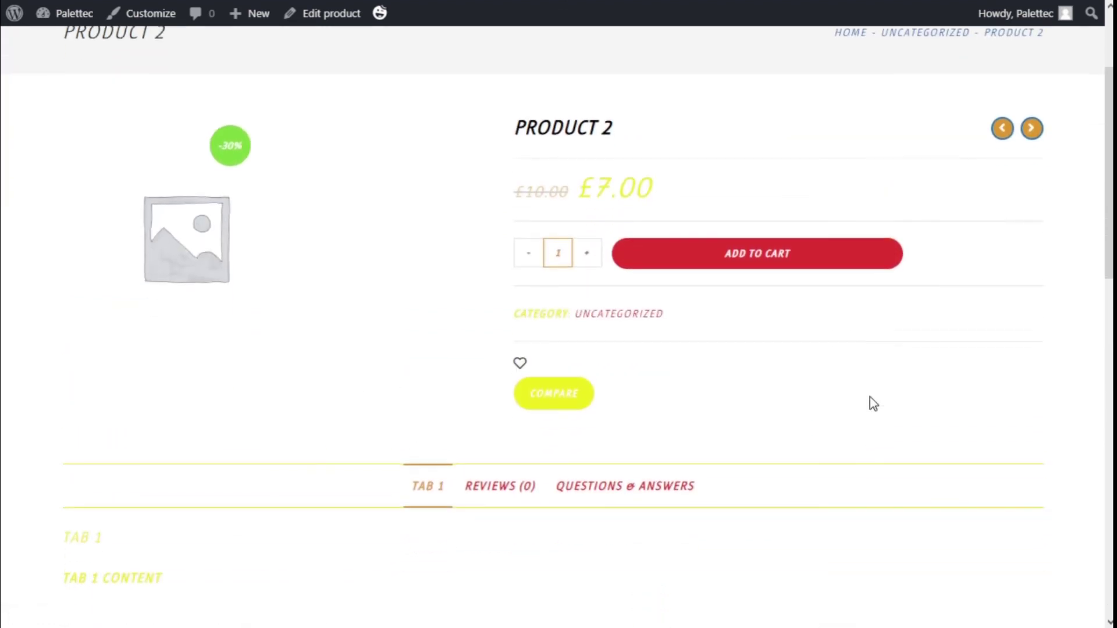